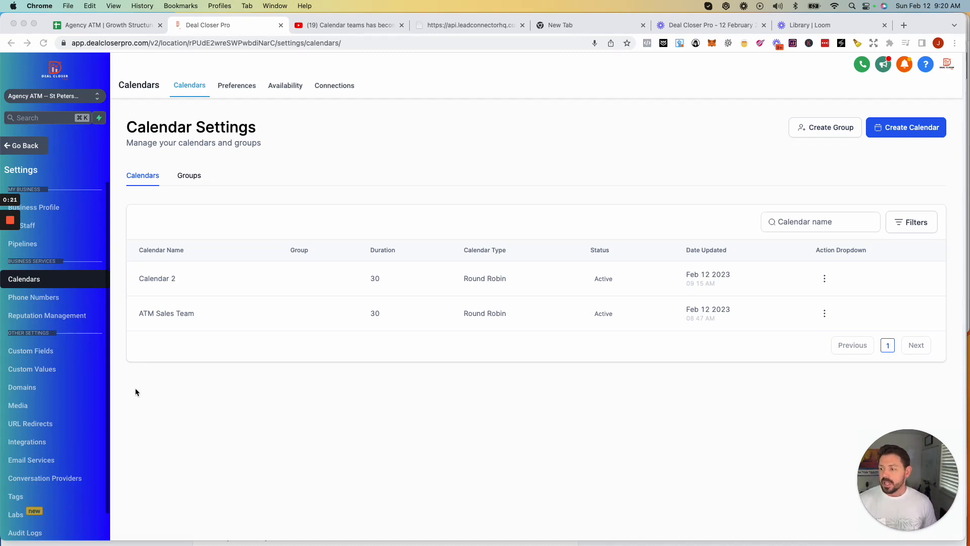
- Open Staff in the Settings sidebar to show My Staff team management
{"action": "scroll", "coordinate": [48, 392], "scroll_direction": "down", "scroll_amount": 1}
{"action": "left_click", "coordinate": [22, 147]}
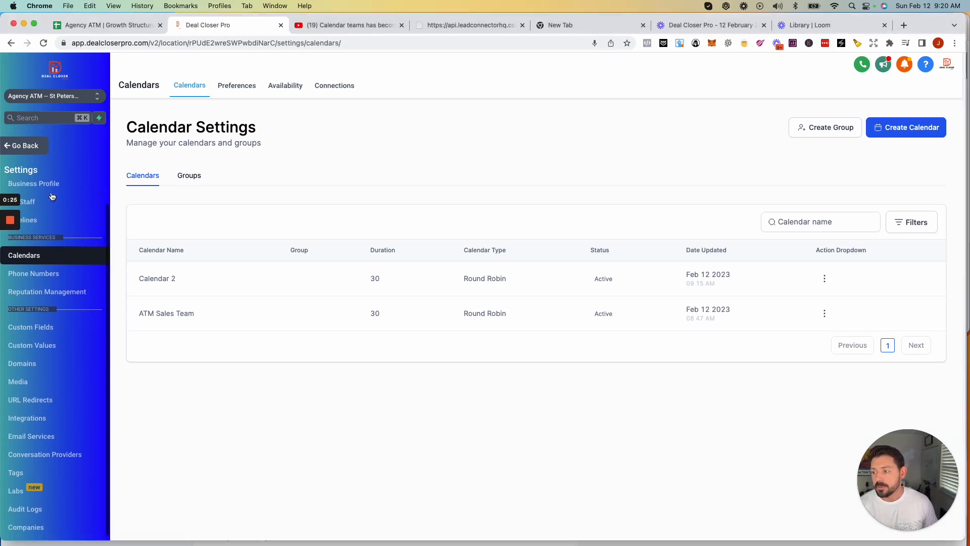
{"action": "scroll", "coordinate": [58, 275], "scroll_direction": "up", "scroll_amount": 1}
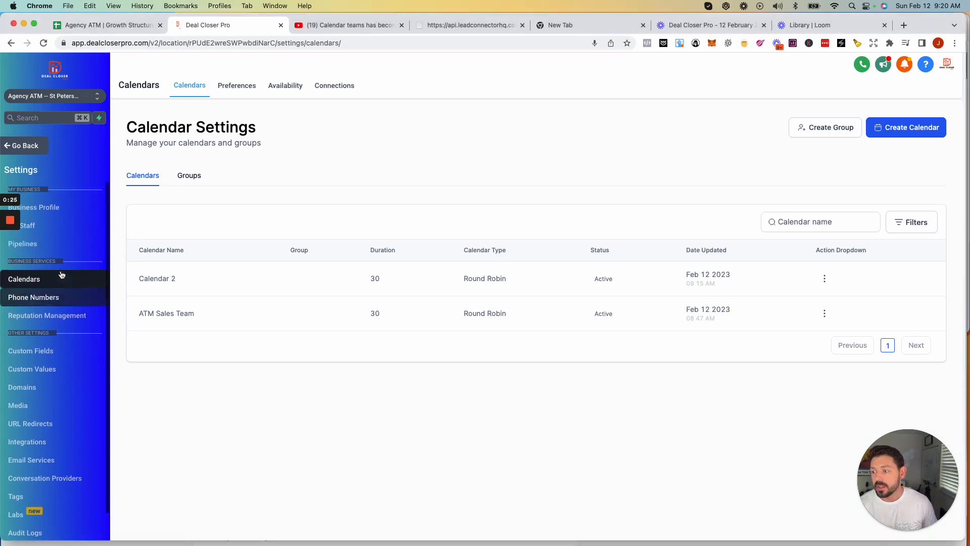
{"action": "left_click", "coordinate": [47, 228]}
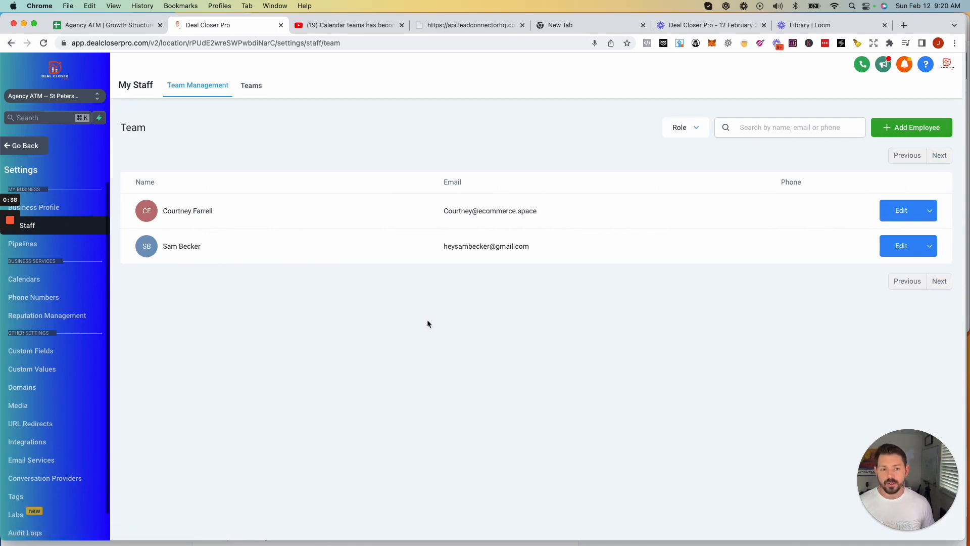
- Add a new employee and enter their first name, last name and e-mail address under User Info
{"action": "left_click", "coordinate": [906, 137]}
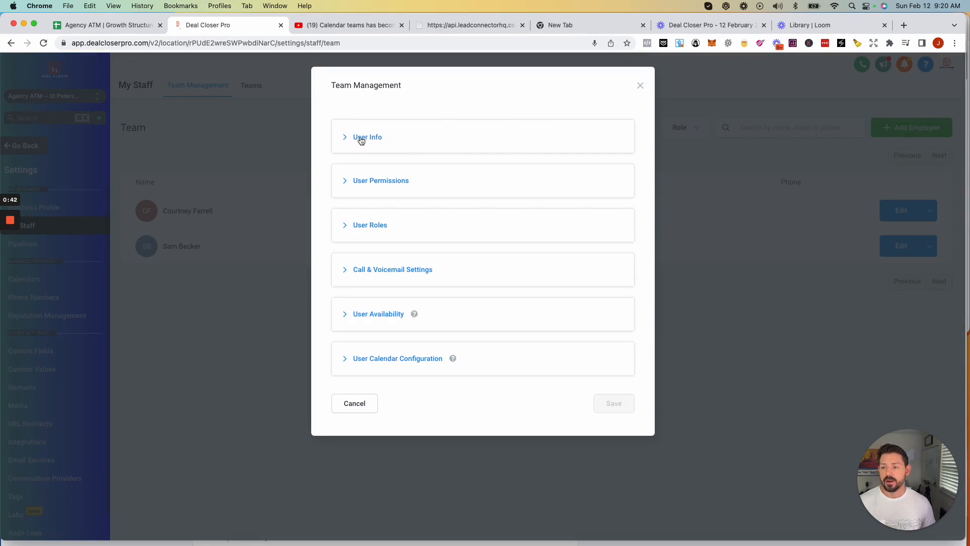
{"action": "left_click", "coordinate": [367, 137]}
{"action": "left_click", "coordinate": [382, 296]}
{"action": "type", "text": "Josh"}
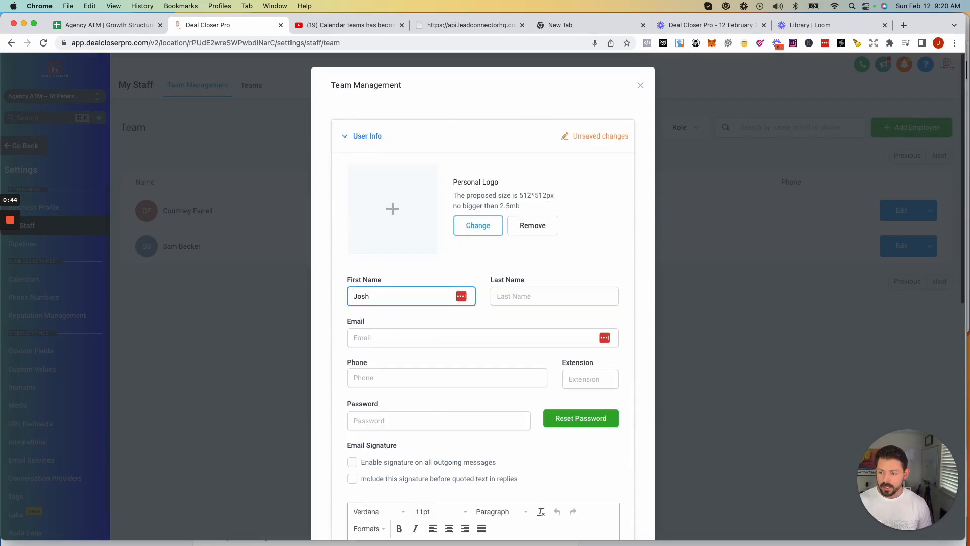
{"action": "key", "text": "Tab"}
{"action": "type", "text": "Z."}
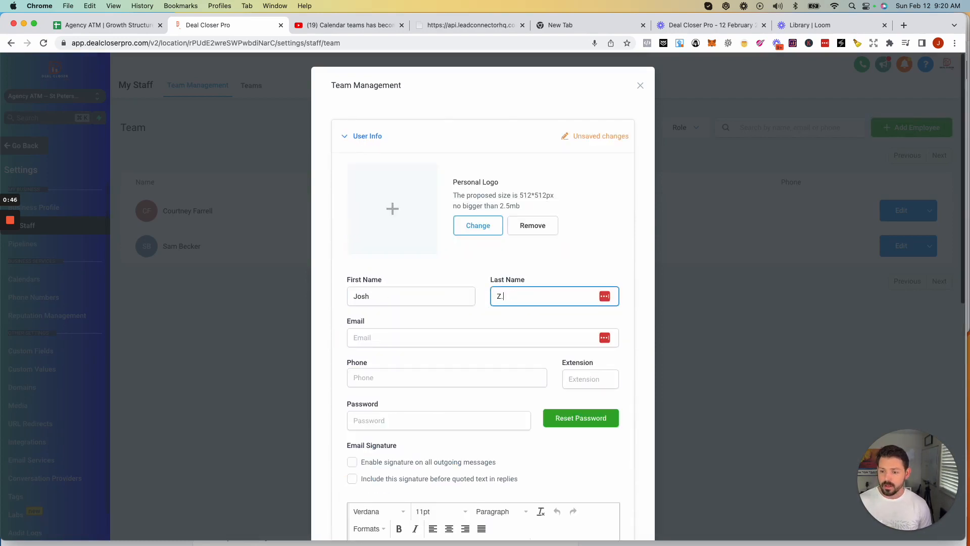
{"action": "key", "text": "Tab"}
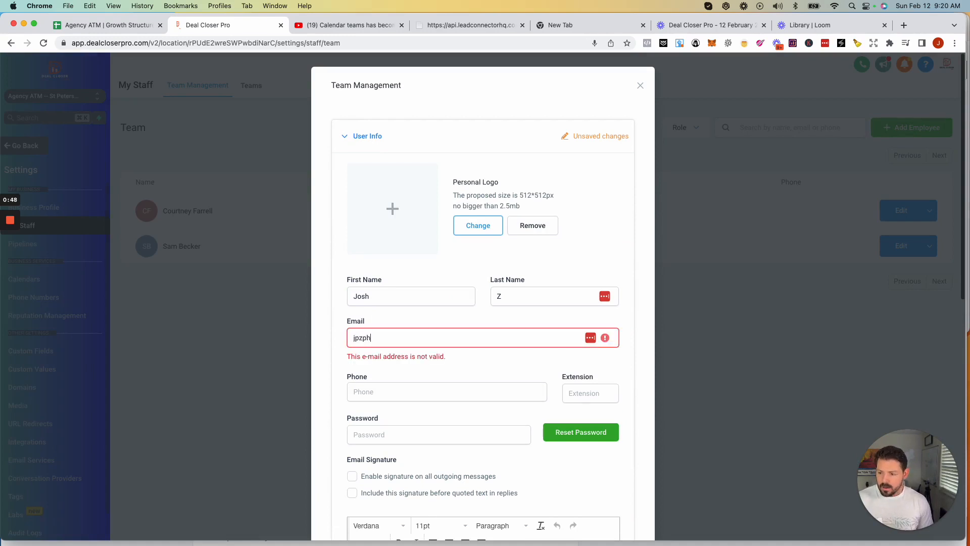
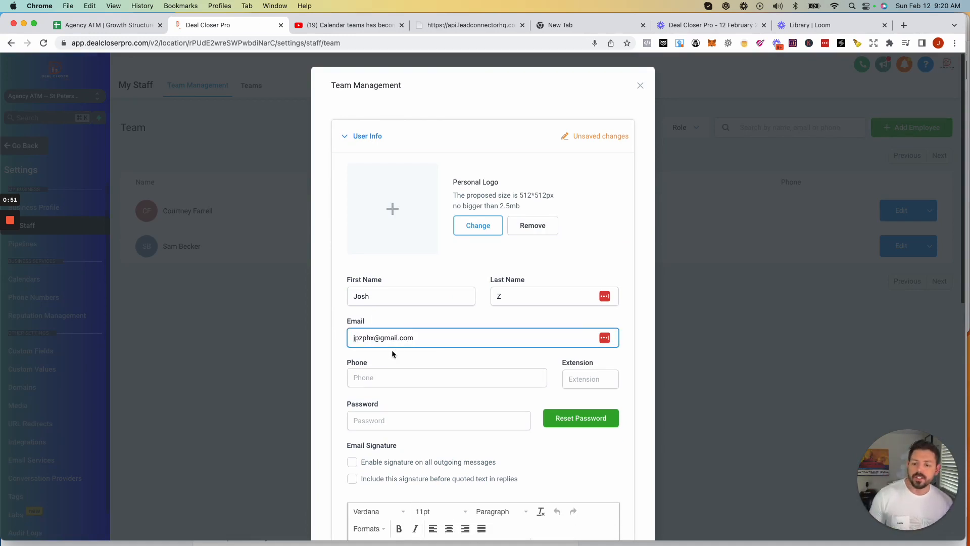
{"action": "scroll", "coordinate": [407, 342], "scroll_direction": "down", "scroll_amount": 5}
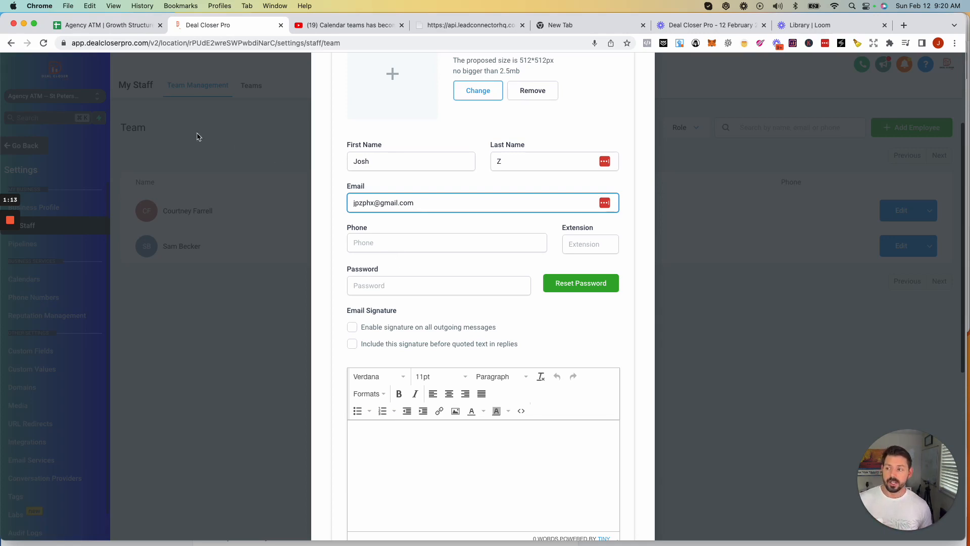
- Highlight the site's domain in the page address, then scroll down past the contact fields
{"action": "left_click", "coordinate": [75, 44]}
{"action": "left_click_drag", "start_coordinate": [76, 43], "coordinate": [150, 43]}
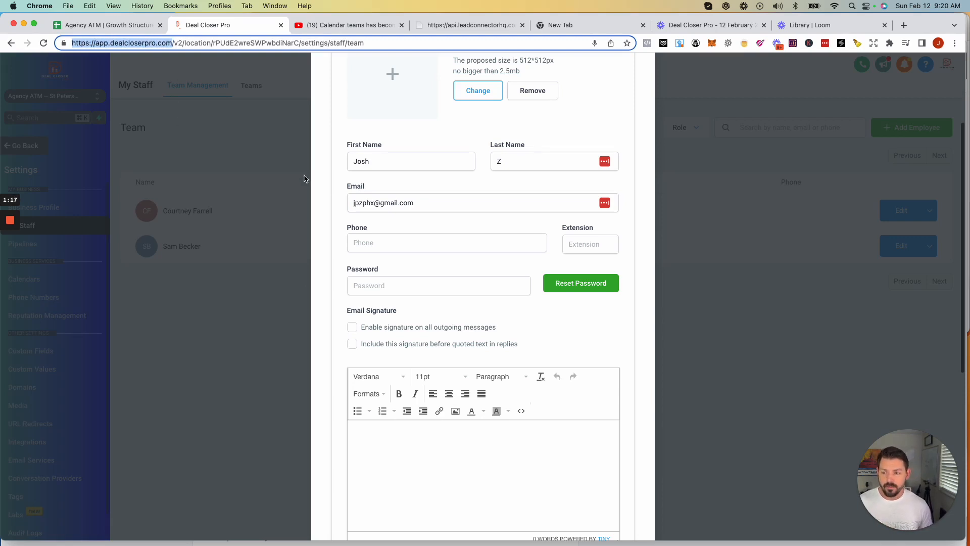
{"action": "left_click", "coordinate": [379, 165]}
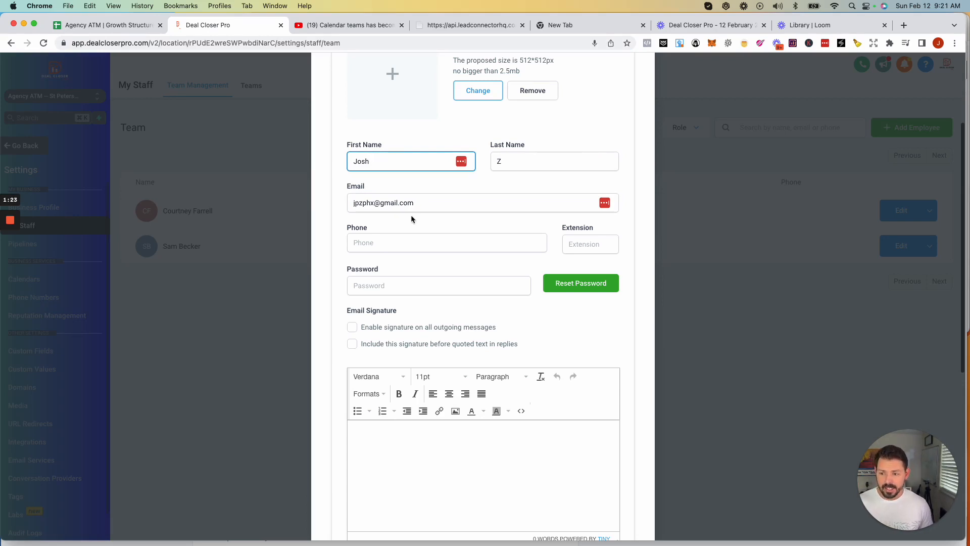
{"action": "scroll", "coordinate": [412, 218], "scroll_direction": "down", "scroll_amount": 2}
{"action": "left_click", "coordinate": [374, 204]}
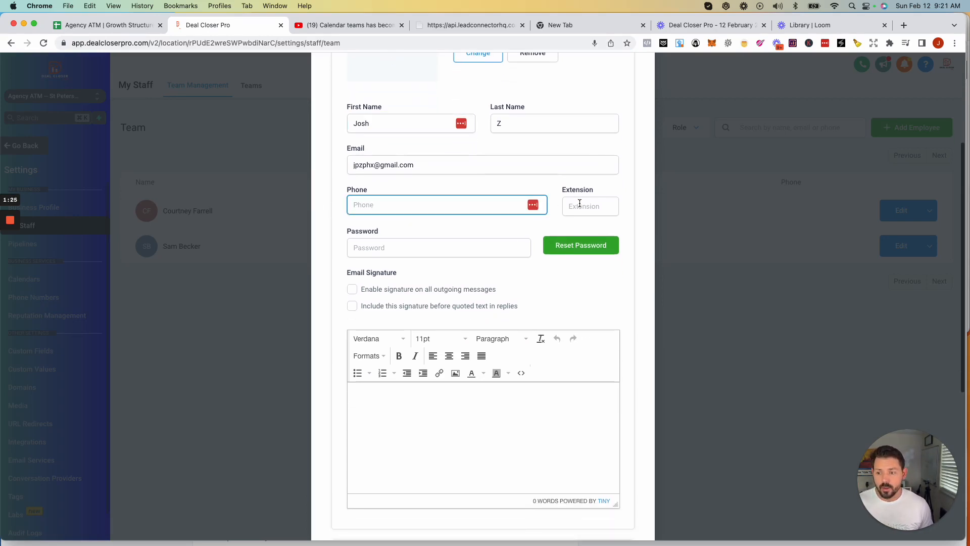
{"action": "scroll", "coordinate": [400, 251], "scroll_direction": "down", "scroll_amount": 5}
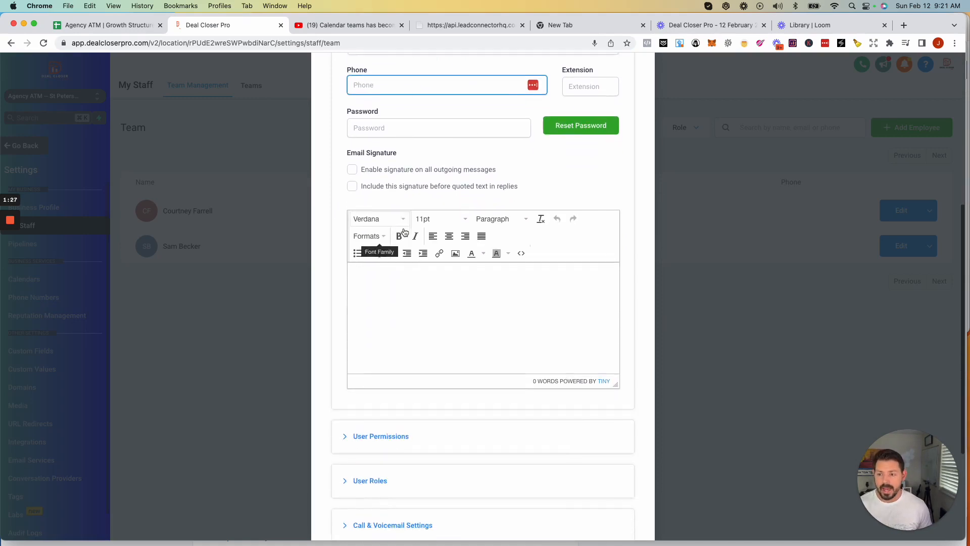
{"action": "scroll", "coordinate": [404, 232], "scroll_direction": "down", "scroll_amount": 1}
- Enable the signature on all outgoing messages, deleting the typed signature so it stays empty
{"action": "left_click", "coordinate": [352, 144]}
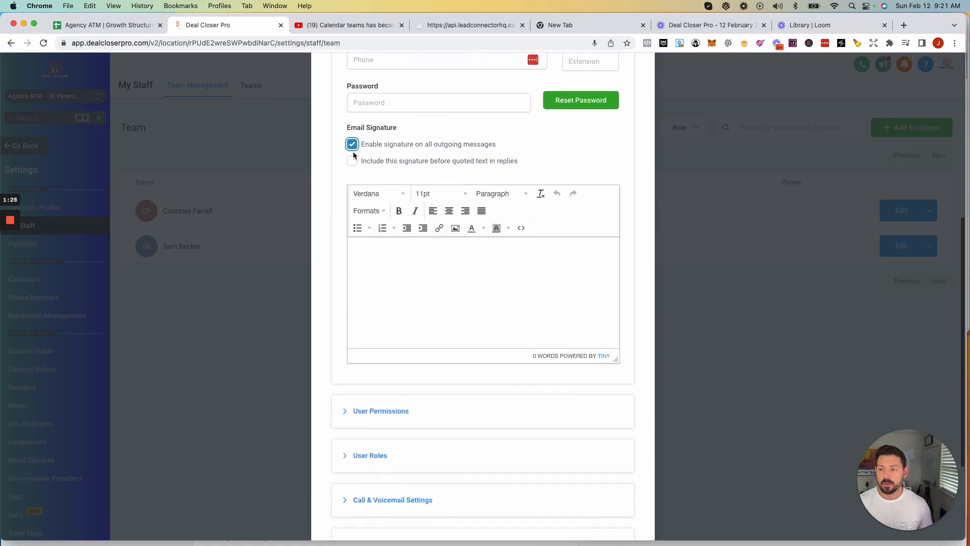
{"action": "left_click", "coordinate": [380, 258]}
{"action": "type", "text": "f"}
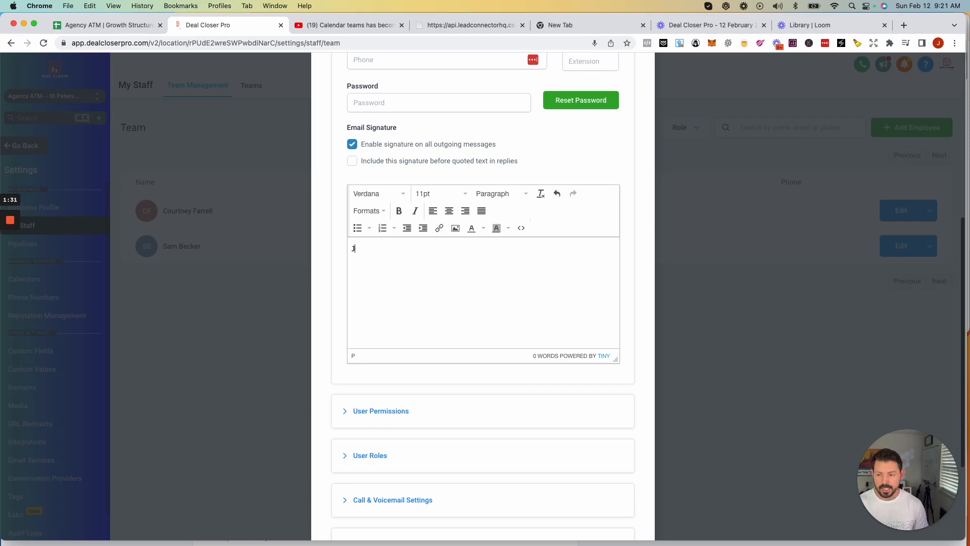
{"action": "type", "text": "osh Z"}
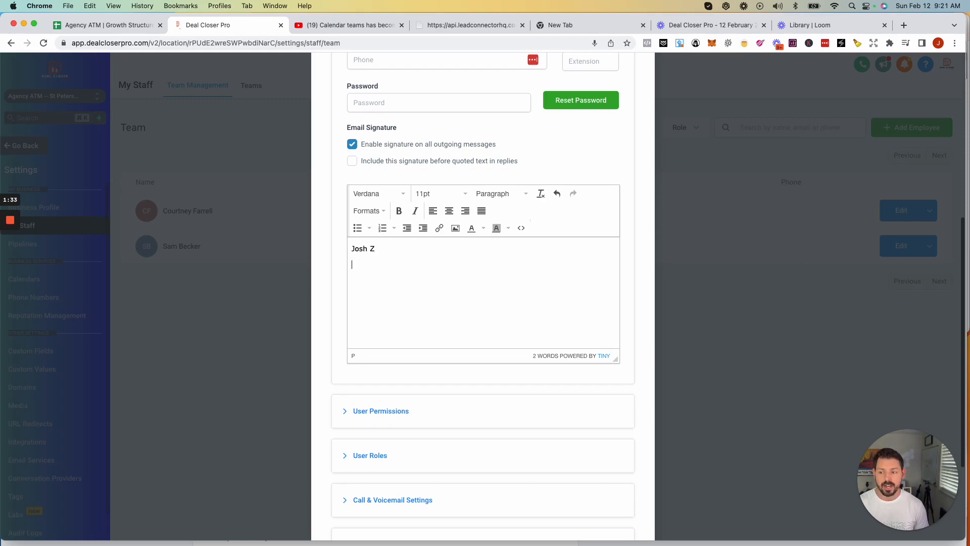
{"action": "triple_click", "coordinate": [377, 249]}
{"action": "key", "text": "BackSpace"}
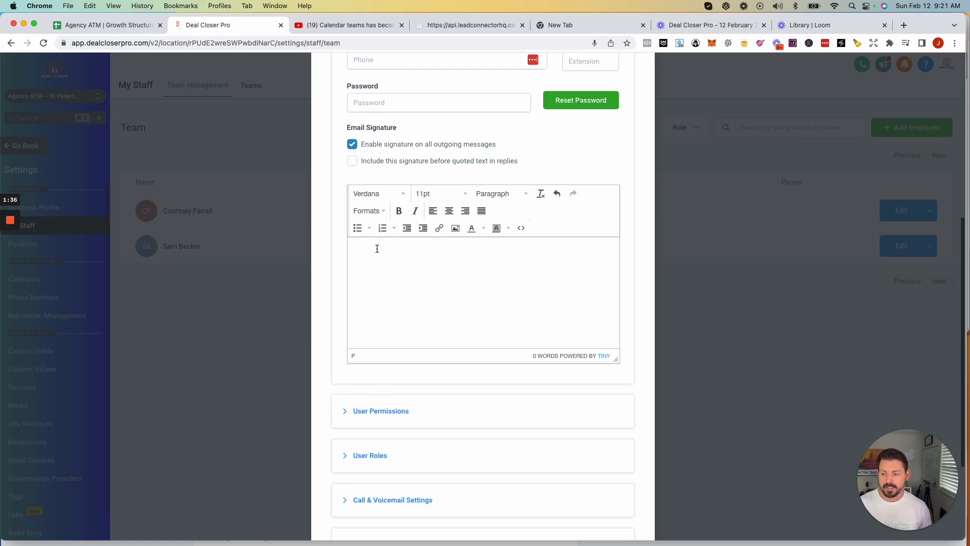
{"action": "scroll", "coordinate": [384, 250], "scroll_direction": "up", "scroll_amount": 2}
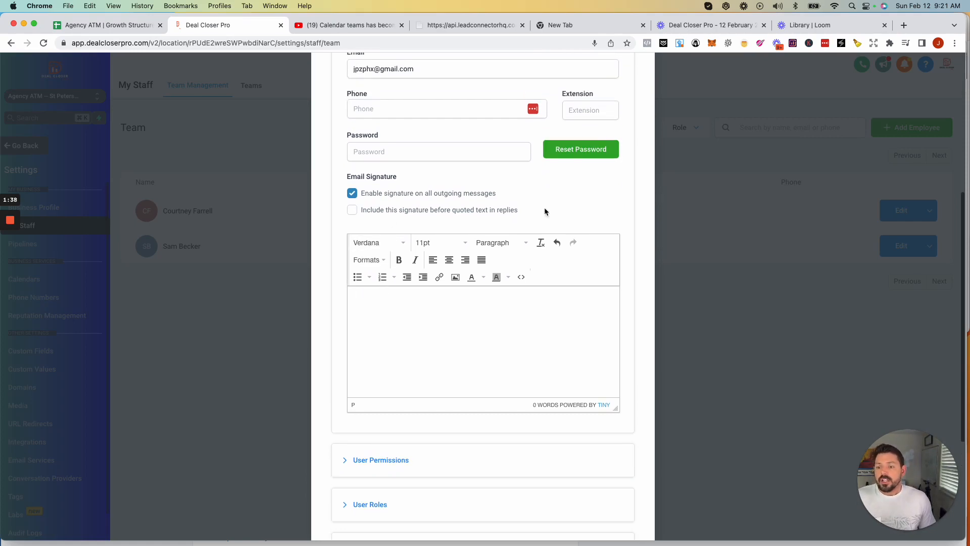
{"action": "scroll", "coordinate": [472, 273], "scroll_direction": "down", "scroll_amount": 5}
- Switch on the Only assigned data user permission and confirm the restriction
{"action": "left_click", "coordinate": [353, 271]}
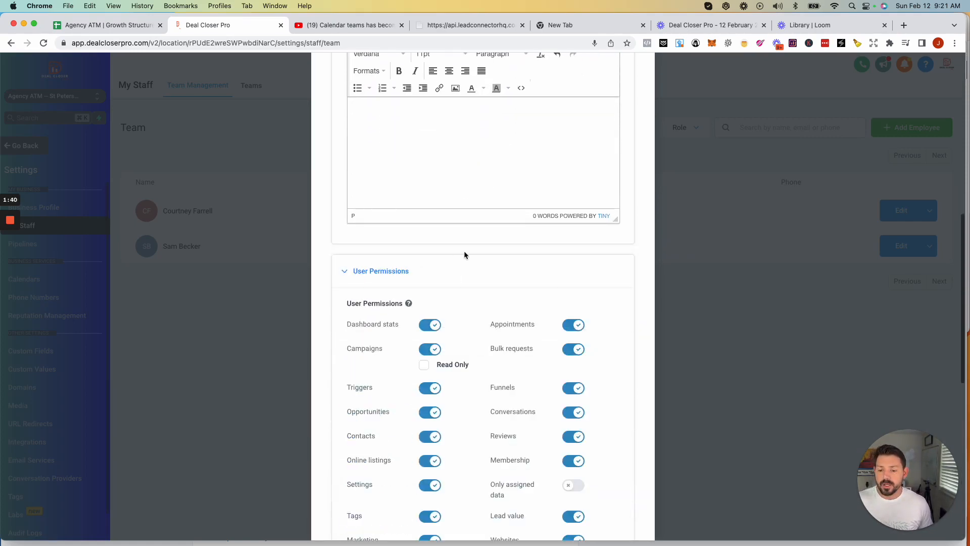
{"action": "scroll", "coordinate": [464, 253], "scroll_direction": "down", "scroll_amount": 5}
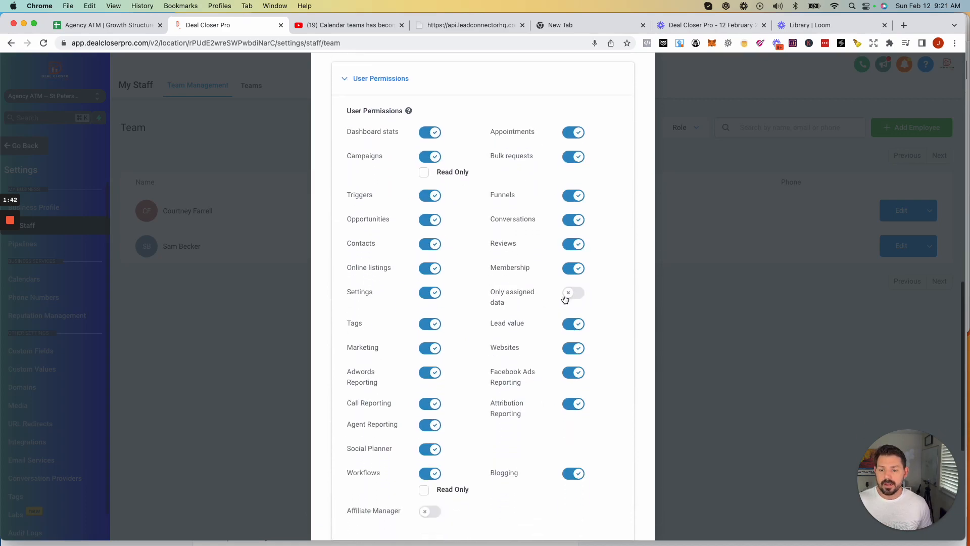
{"action": "left_click", "coordinate": [566, 297]}
{"action": "left_click", "coordinate": [630, 172]}
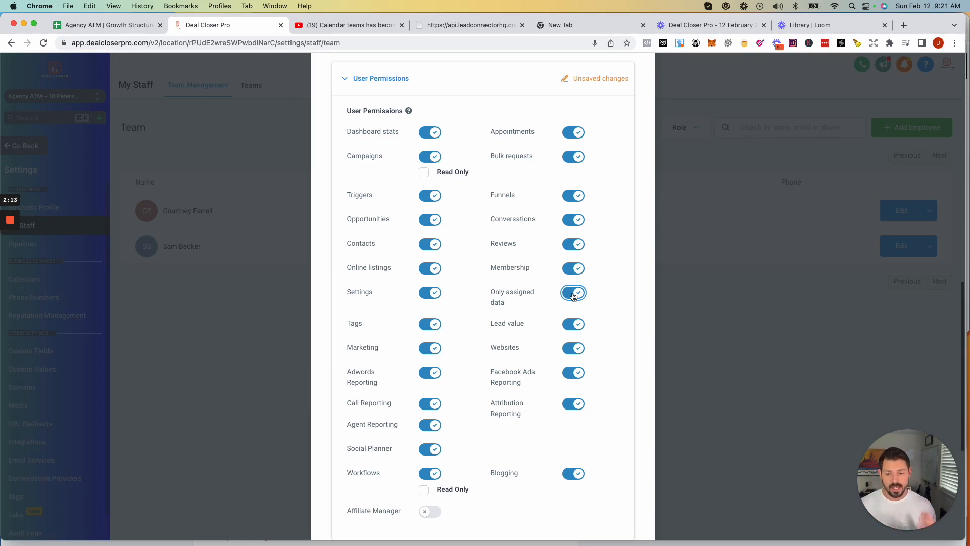
{"action": "scroll", "coordinate": [500, 334], "scroll_direction": "down", "scroll_amount": 2}
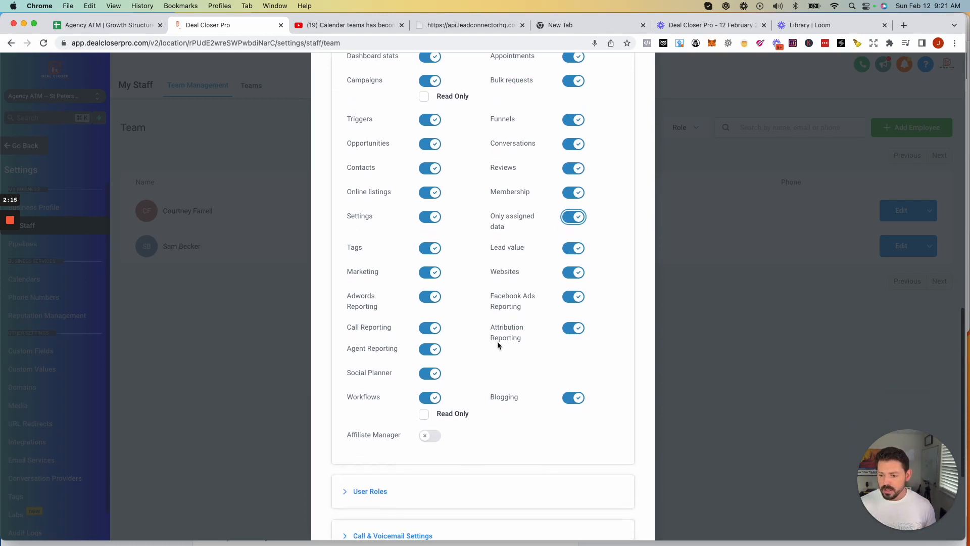
{"action": "scroll", "coordinate": [497, 339], "scroll_direction": "down", "scroll_amount": 10}
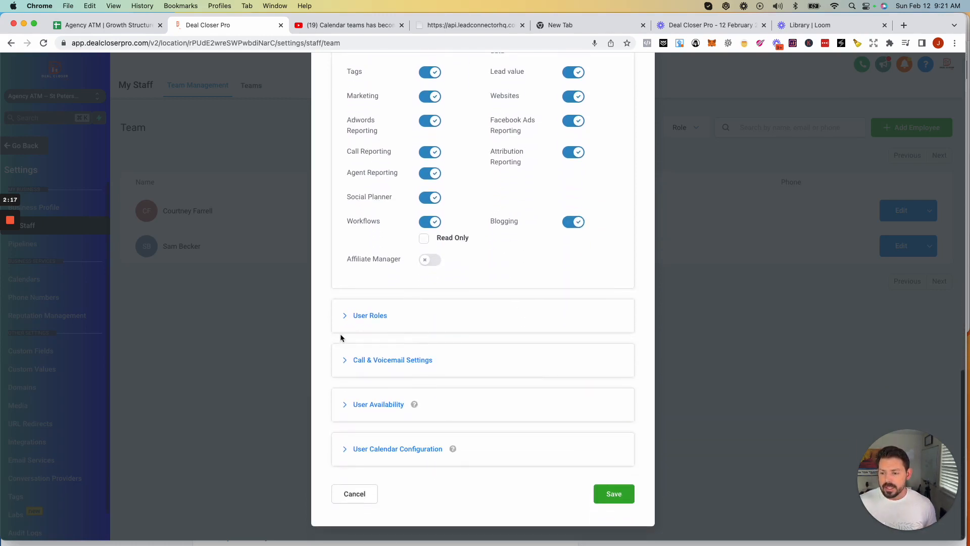
- Keep the new staff member's user role as User in the User Roles section
{"action": "left_click", "coordinate": [348, 317]}
{"action": "left_click", "coordinate": [400, 365]}
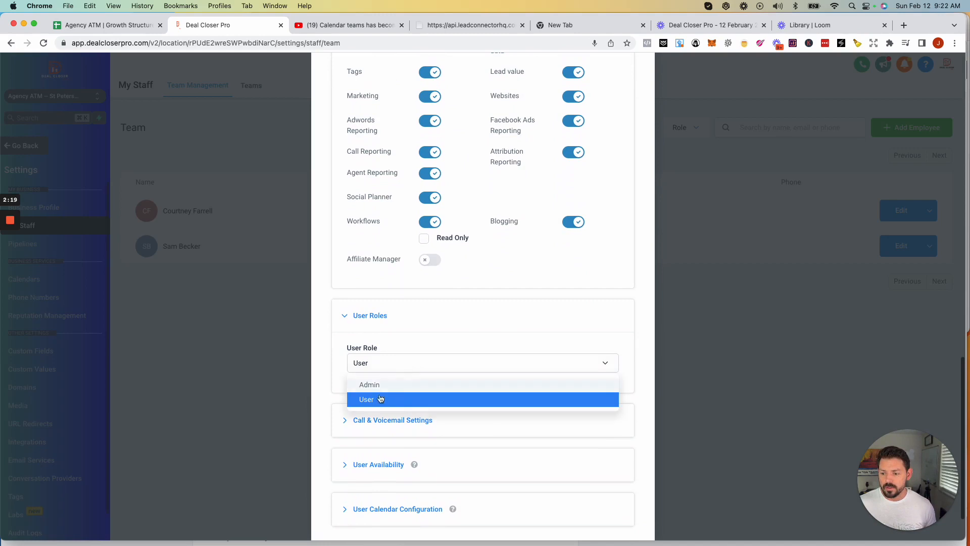
{"action": "left_click", "coordinate": [327, 349]}
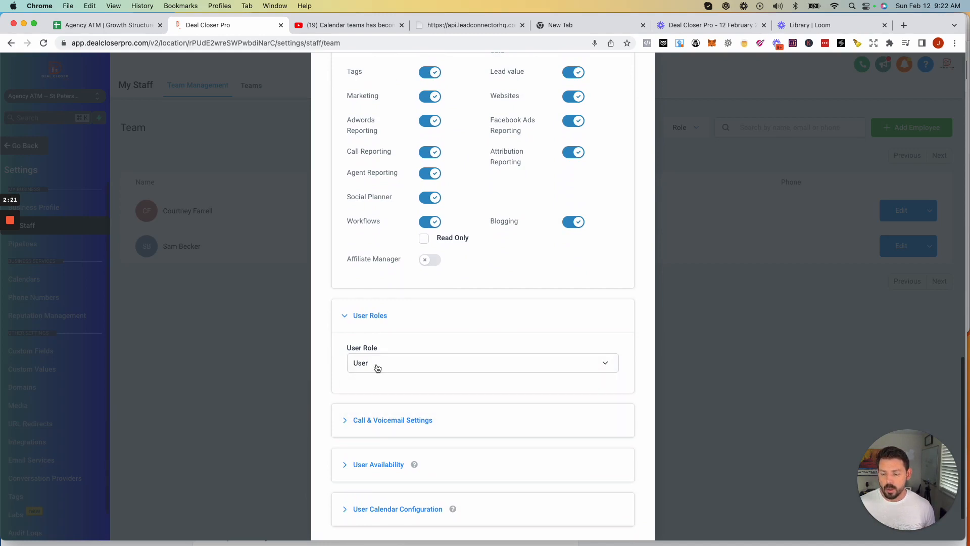
{"action": "scroll", "coordinate": [382, 361], "scroll_direction": "down", "scroll_amount": 2}
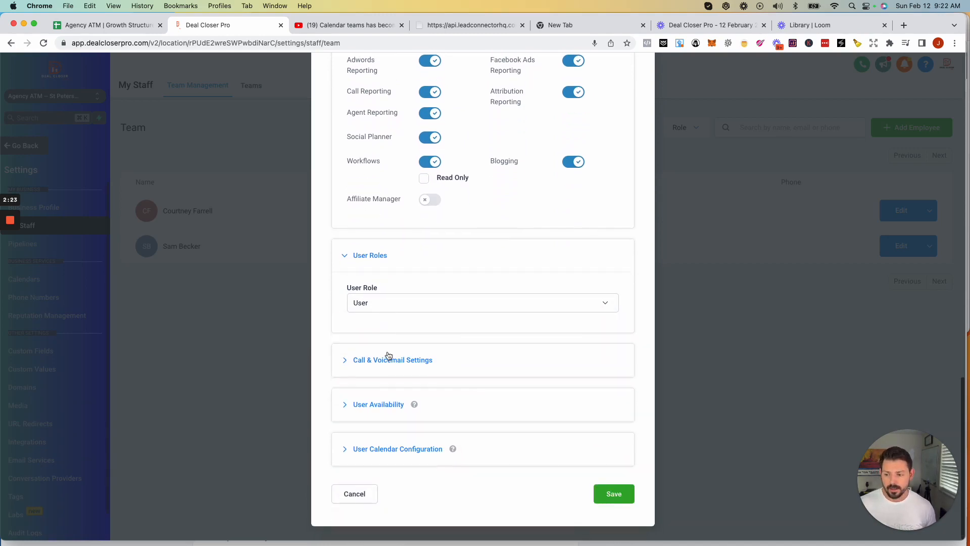
- Make the staff member available Monday through Friday, 08:00 AM to 05:00 PM
{"action": "left_click", "coordinate": [354, 359]}
{"action": "scroll", "coordinate": [359, 354], "scroll_direction": "down", "scroll_amount": 5}
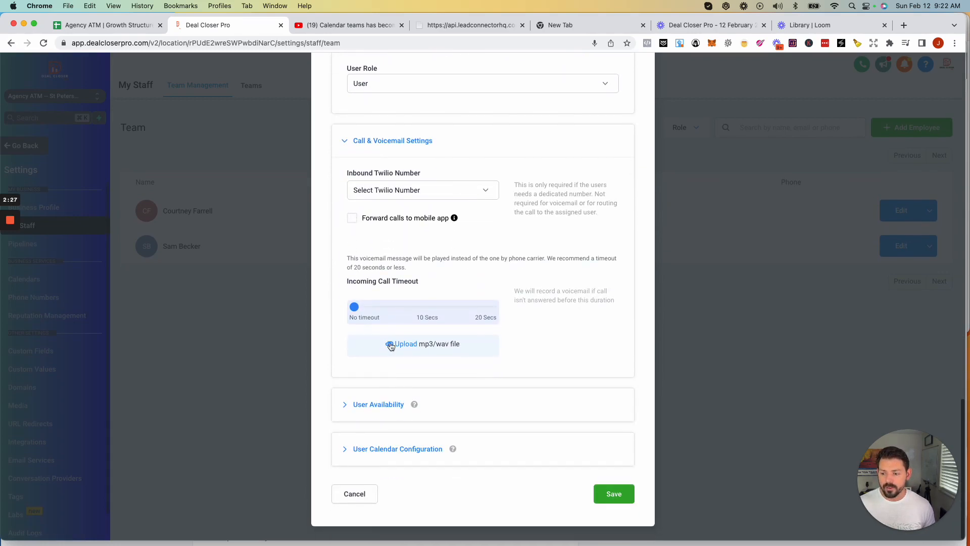
{"action": "left_click", "coordinate": [344, 405]}
{"action": "scroll", "coordinate": [361, 374], "scroll_direction": "down", "scroll_amount": 4}
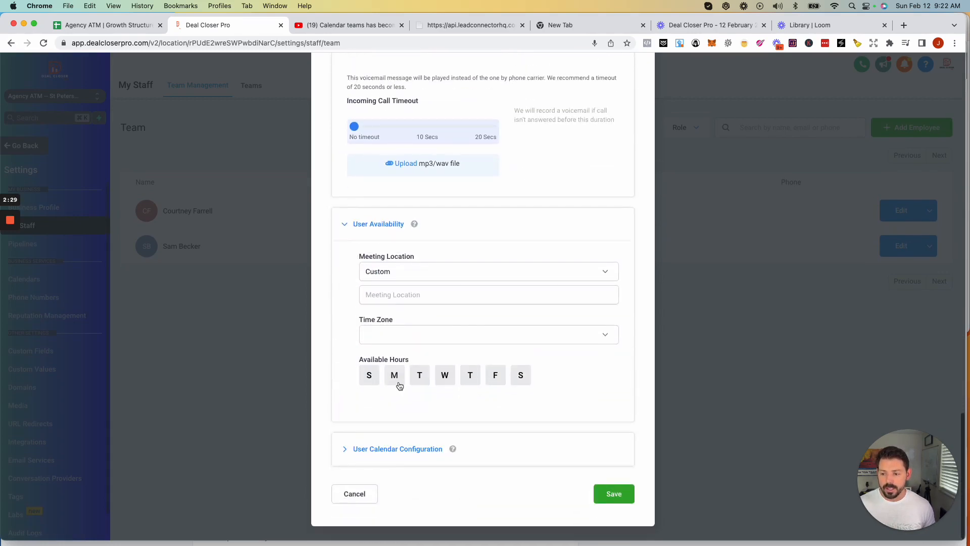
{"action": "left_click", "coordinate": [401, 378]}
{"action": "left_click", "coordinate": [420, 375]}
{"action": "left_click", "coordinate": [445, 375]}
{"action": "left_click", "coordinate": [470, 375]}
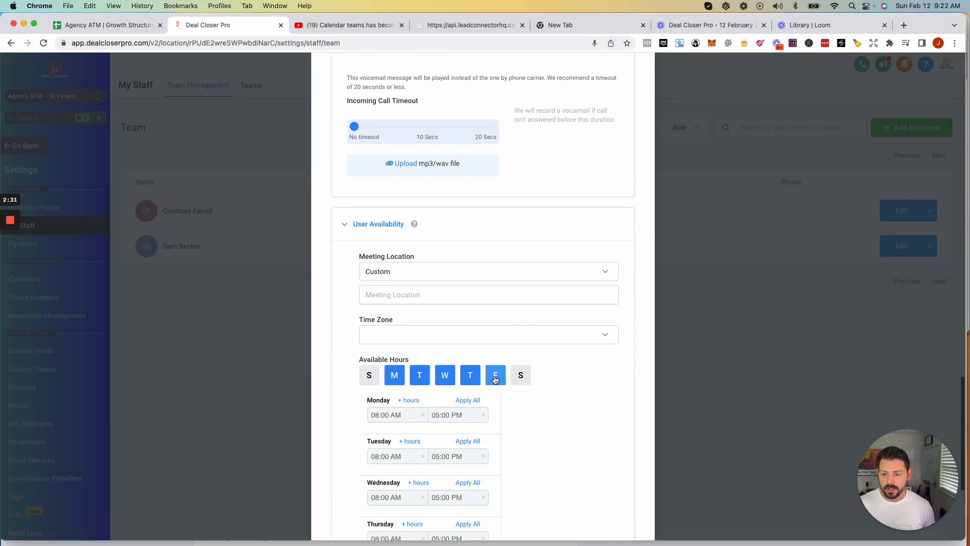
{"action": "left_click", "coordinate": [496, 375]}
- Expand User Calendar Configuration, which shows no connected calendar accounts
{"action": "scroll", "coordinate": [523, 353], "scroll_direction": "down", "scroll_amount": 1}
{"action": "scroll", "coordinate": [520, 351], "scroll_direction": "down", "scroll_amount": 3}
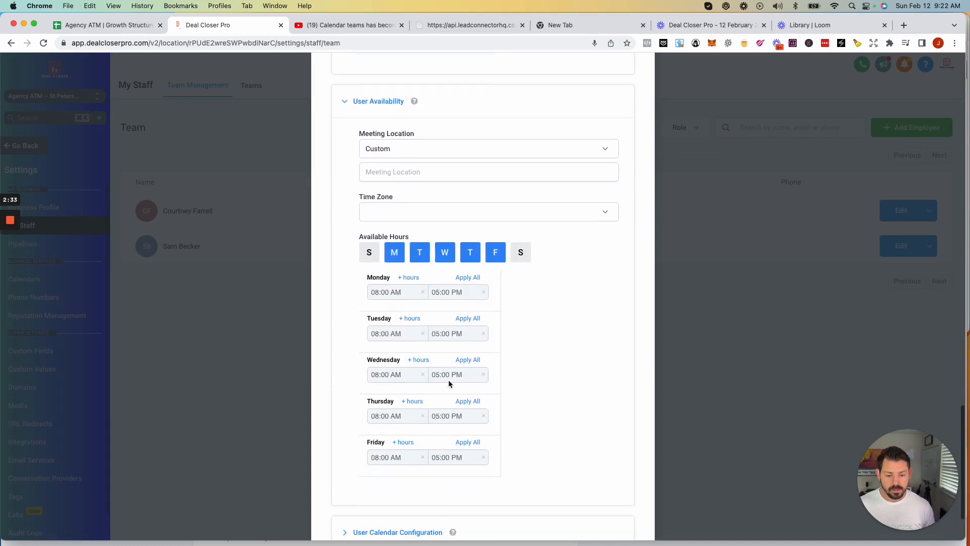
{"action": "scroll", "coordinate": [420, 400], "scroll_direction": "down", "scroll_amount": 2}
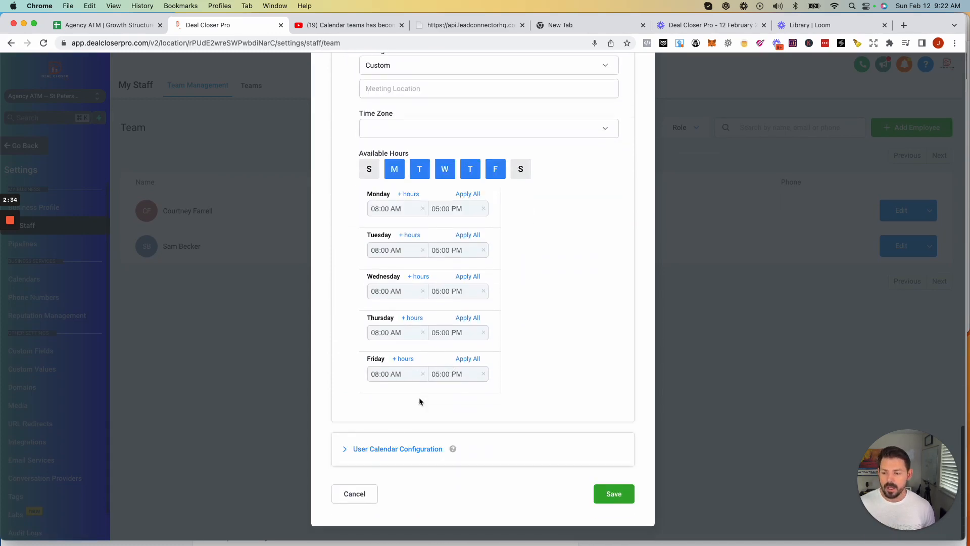
{"action": "left_click", "coordinate": [360, 450]}
{"action": "scroll", "coordinate": [400, 432], "scroll_direction": "down", "scroll_amount": 2}
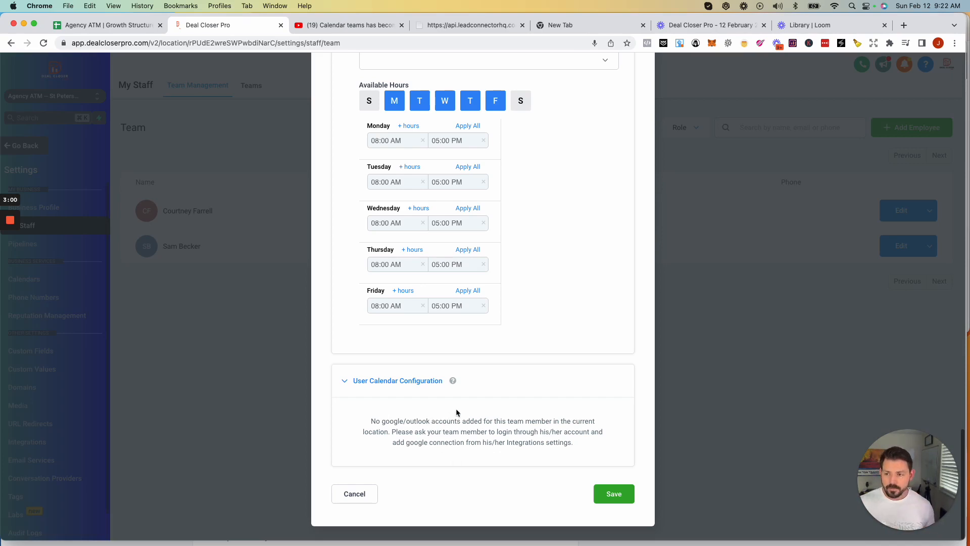
{"action": "scroll", "coordinate": [464, 405], "scroll_direction": "up", "scroll_amount": 20}
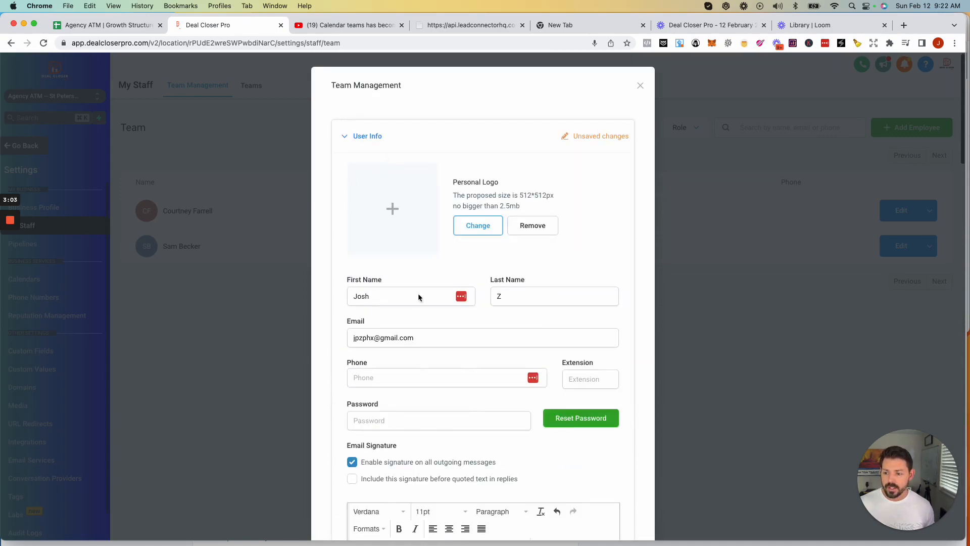
- Enter a 7-character password and try saving, which fails as too short
{"action": "scroll", "coordinate": [455, 373], "scroll_direction": "down", "scroll_amount": 20}
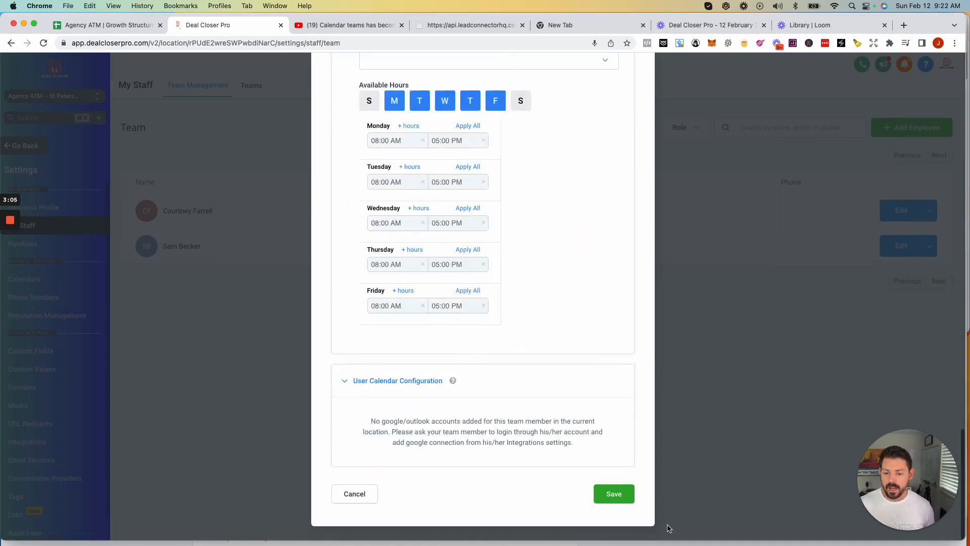
{"action": "left_click", "coordinate": [624, 499]}
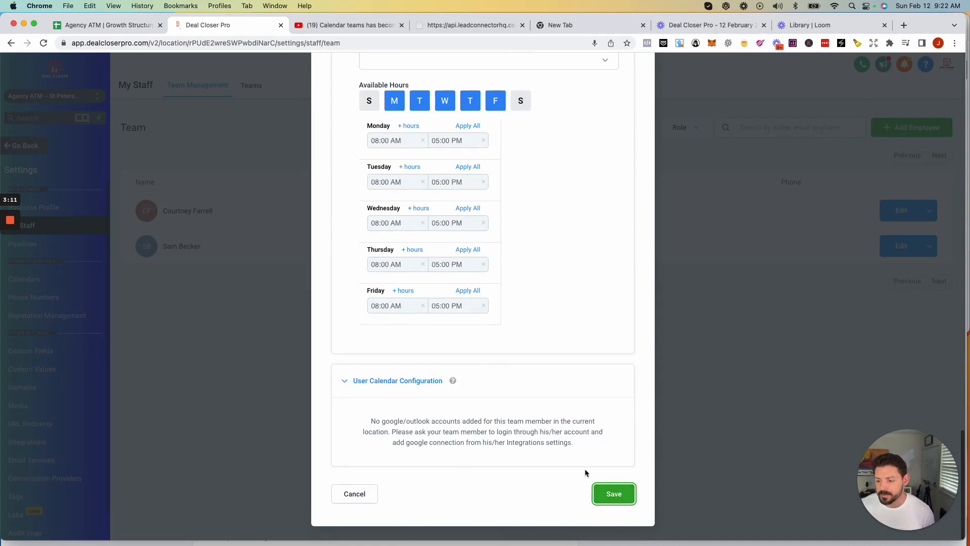
{"action": "scroll", "coordinate": [589, 459], "scroll_direction": "up", "scroll_amount": 20}
{"action": "scroll", "coordinate": [587, 455], "scroll_direction": "up", "scroll_amount": 3}
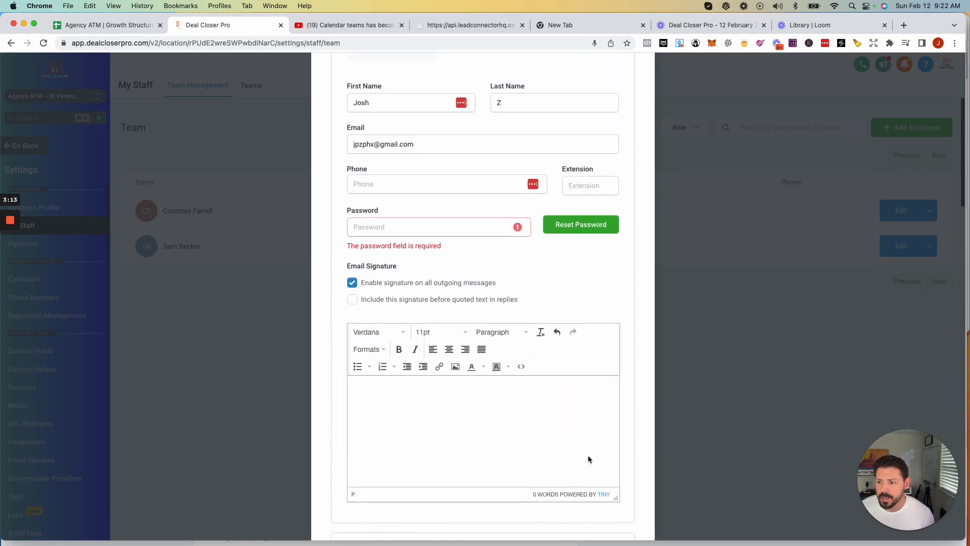
{"action": "left_click", "coordinate": [395, 227]}
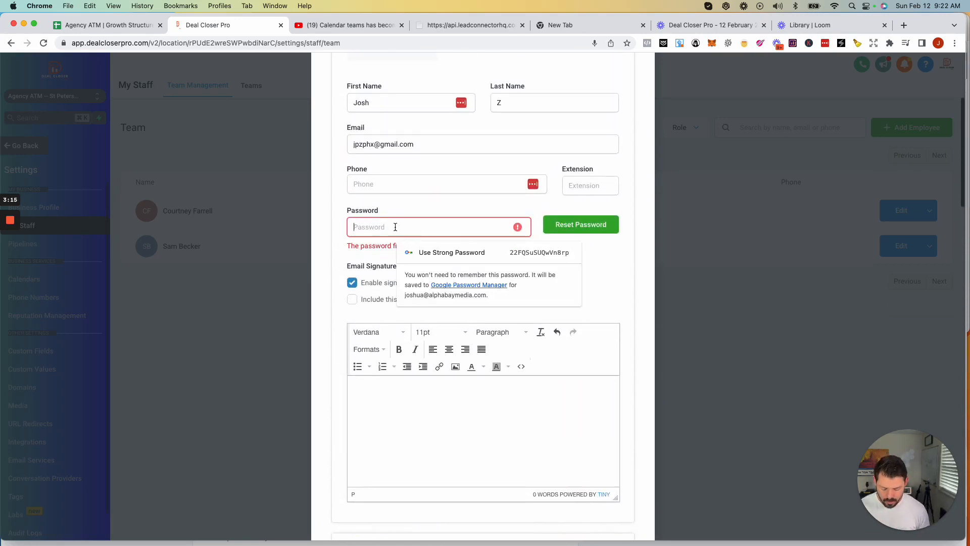
{"action": "type", "text": "•"}
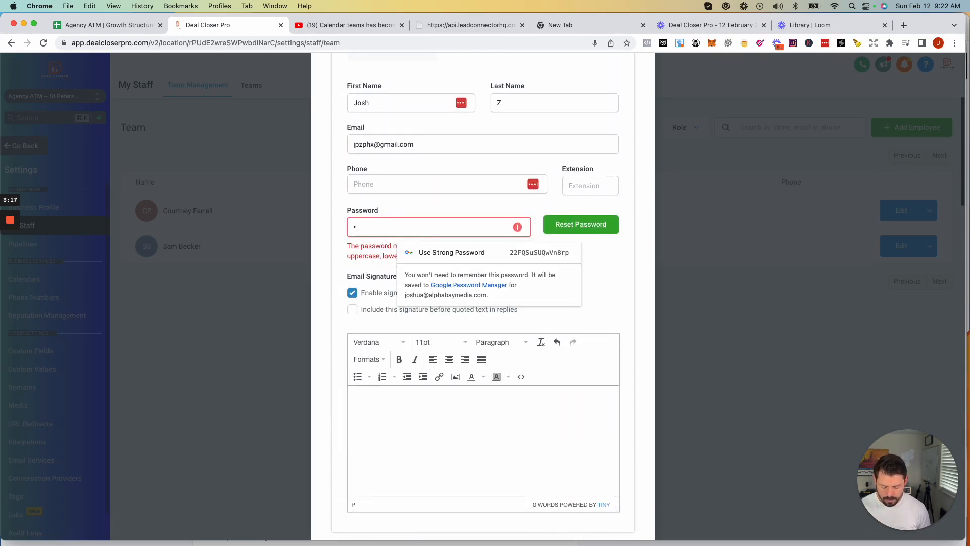
{"action": "type", "text": "••••••"}
{"action": "scroll", "coordinate": [407, 237], "scroll_direction": "up", "scroll_amount": 2}
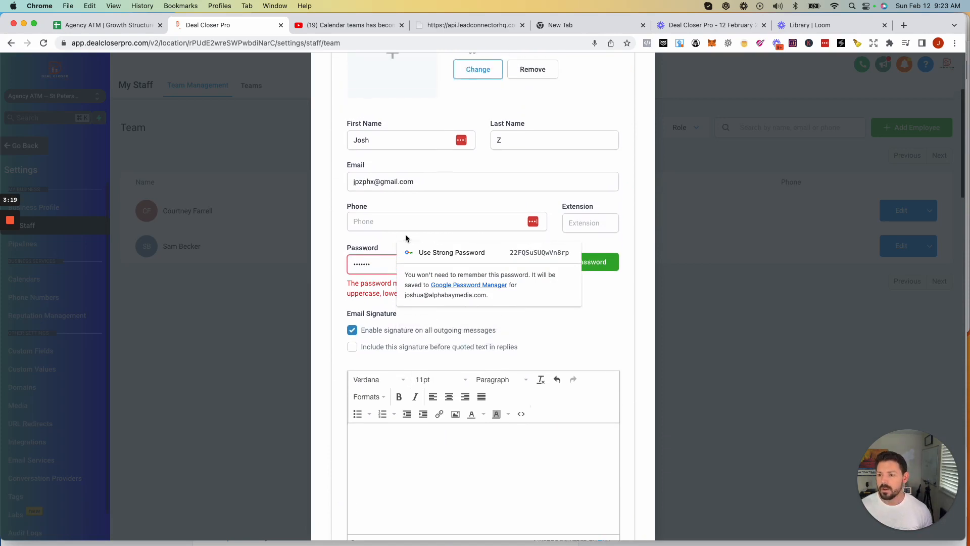
{"action": "scroll", "coordinate": [552, 347], "scroll_direction": "down", "scroll_amount": 10}
{"action": "left_click", "coordinate": [614, 494]}
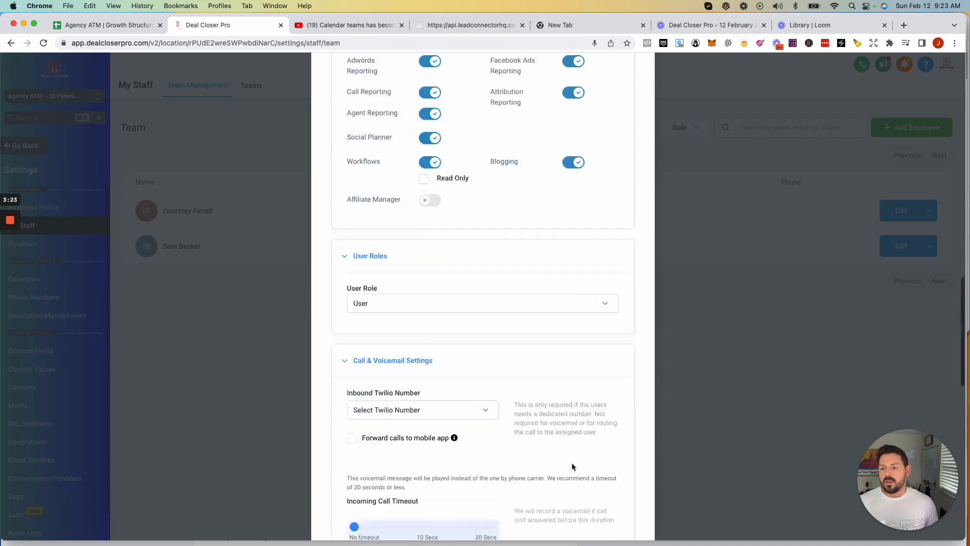
- Replace it with a stronger password meeting the length and character rules, then save
{"action": "scroll", "coordinate": [572, 462], "scroll_direction": "down", "scroll_amount": 3}
{"action": "double_click", "coordinate": [401, 319]}
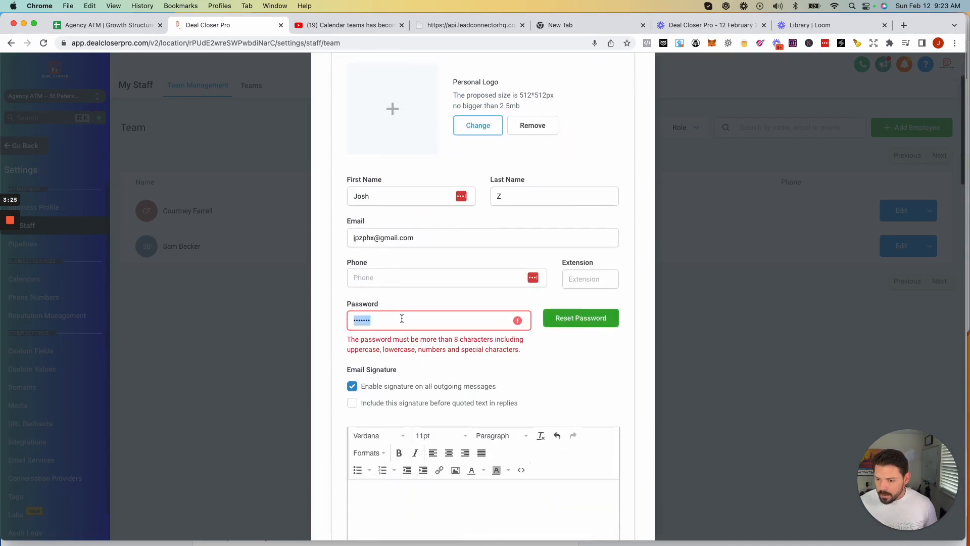
{"action": "left_click", "coordinate": [402, 319]}
{"action": "type", "text": "*******"}
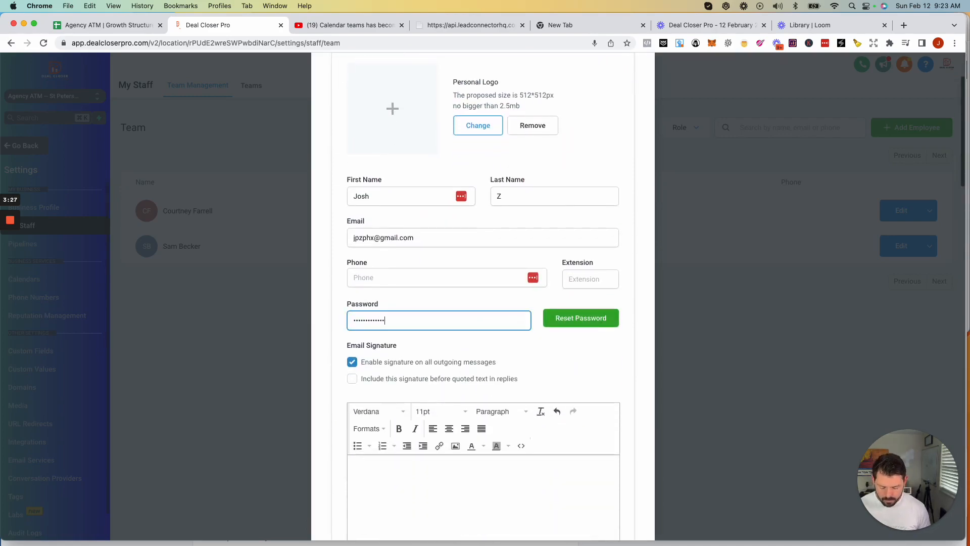
{"action": "type", "text": "****"}
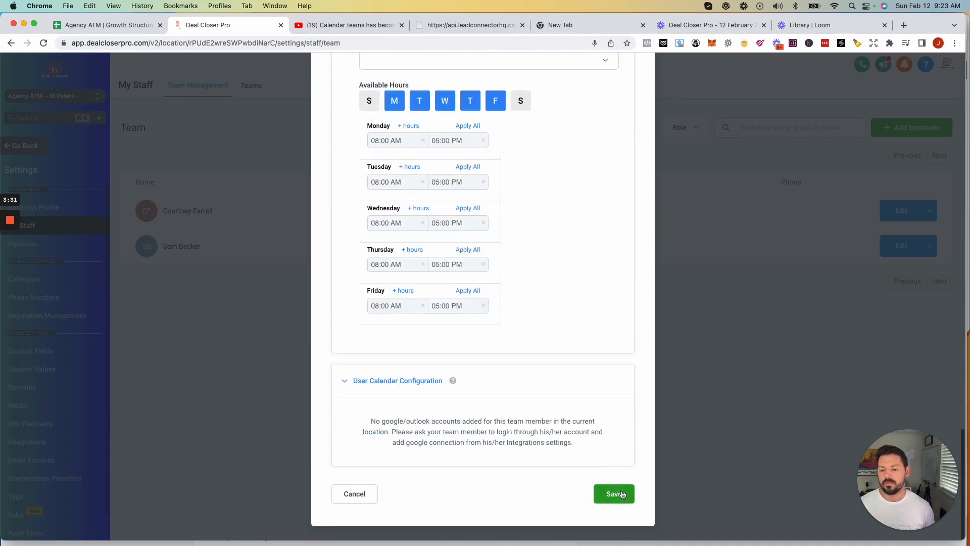
{"action": "left_click", "coordinate": [618, 494]}
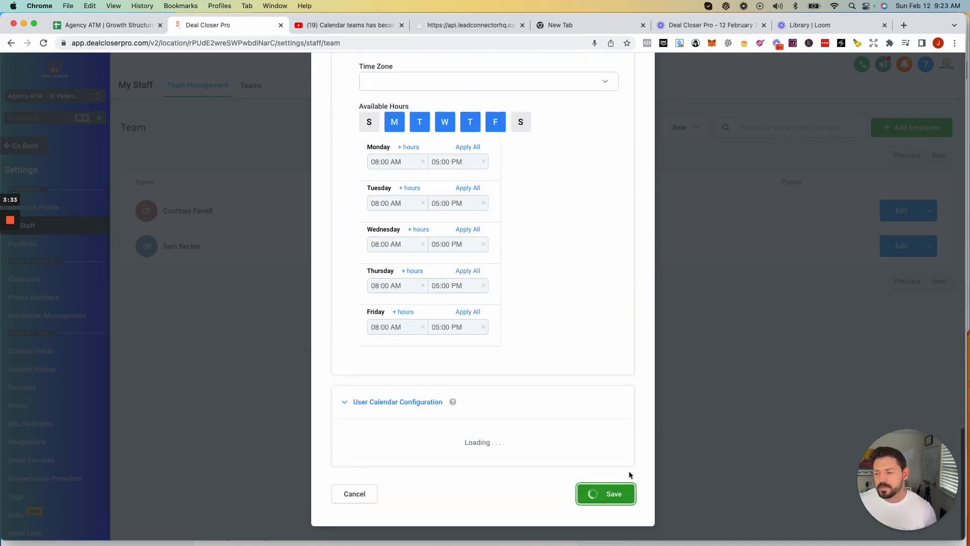
- Close the saved staff form and switch to the Teams tab under My Staff
{"action": "left_click", "coordinate": [587, 494]}
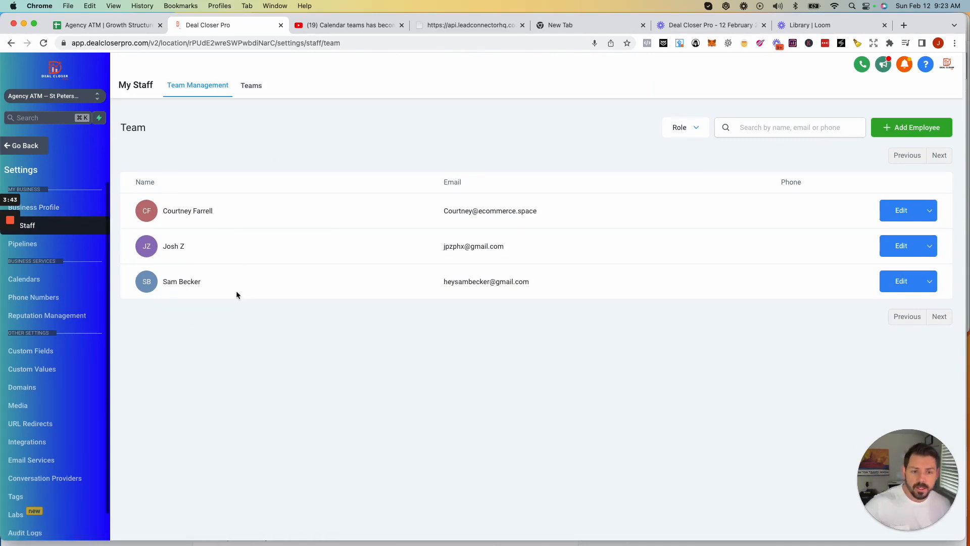
{"action": "left_click", "coordinate": [249, 86]}
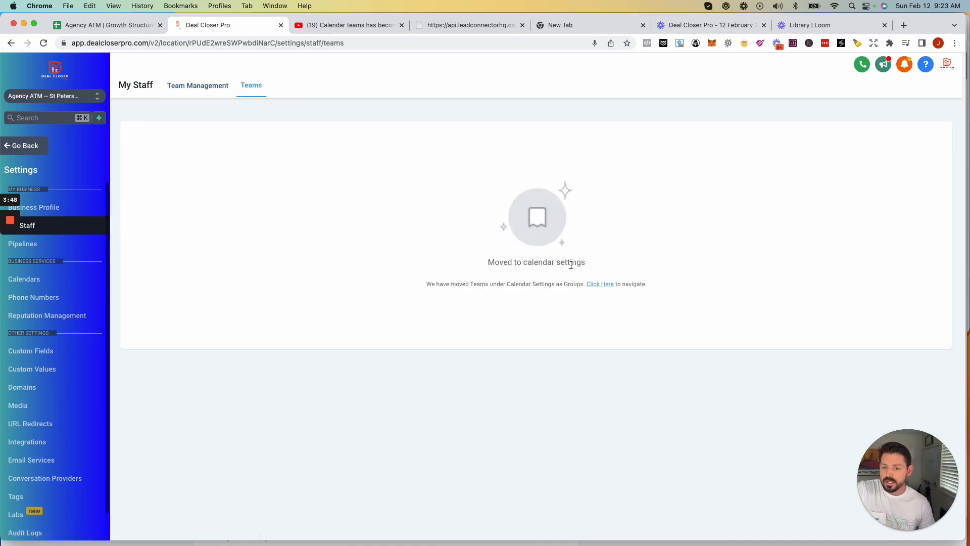
- Follow the Teams page's 'Click Here' link to Calendar Settings
{"action": "left_click", "coordinate": [593, 286]}
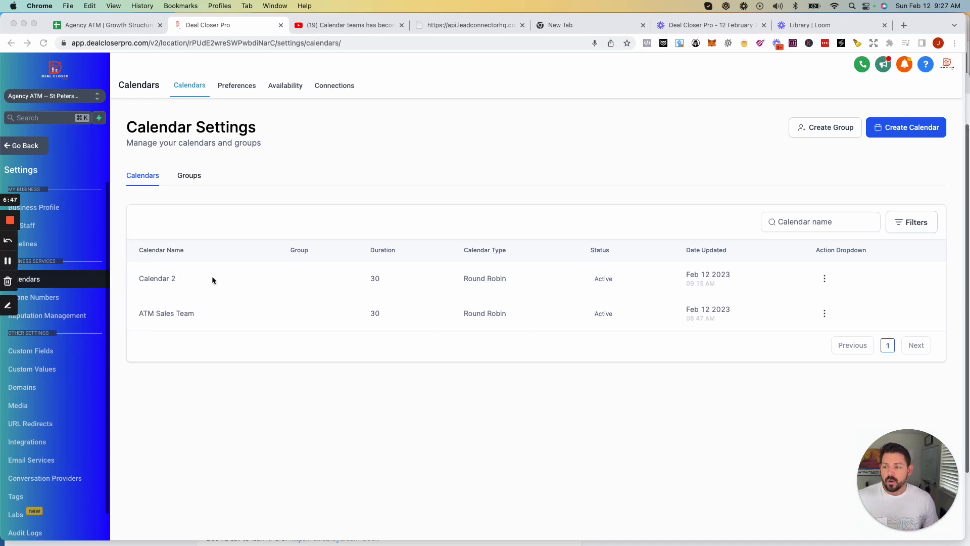
- Choose Create Calendar to bring up the calendar type selection
{"action": "left_click", "coordinate": [908, 128]}
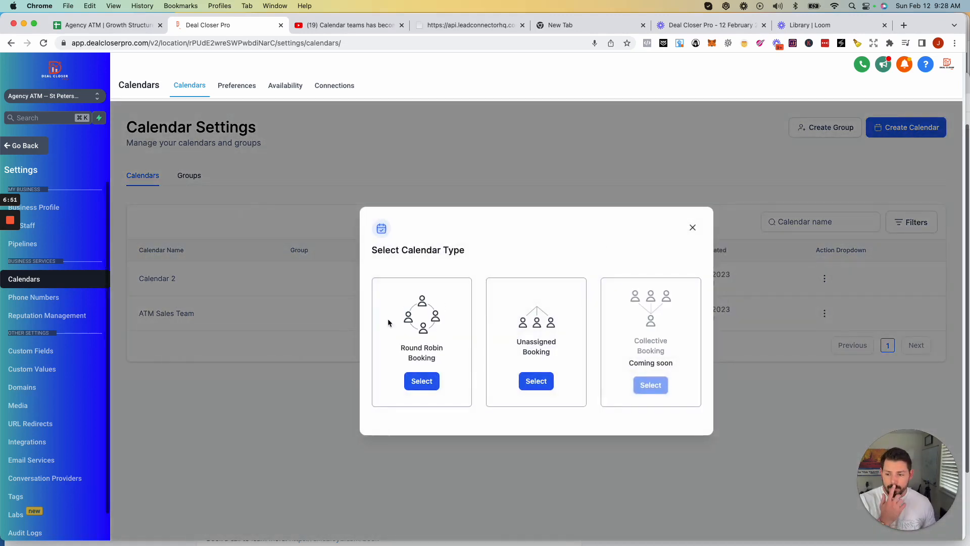